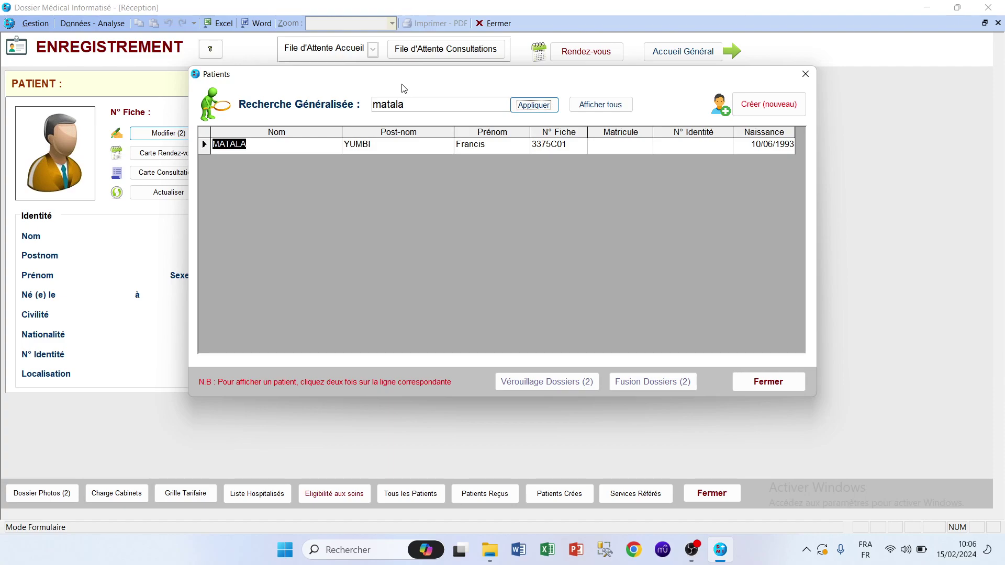
# Load the searched patient's record from the search results with Afficher.
pyautogui.doubleClick(262, 145)
pyautogui.click(541, 282)
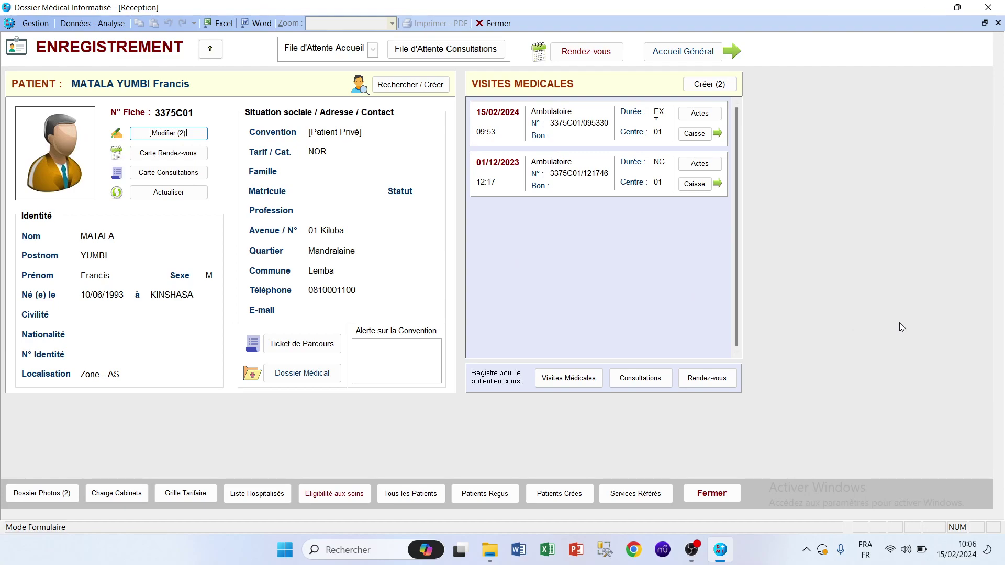
# View the patient's ID photo from the desktop in Windows Photos, then return to the DMI record.
pyautogui.click(927, 8)
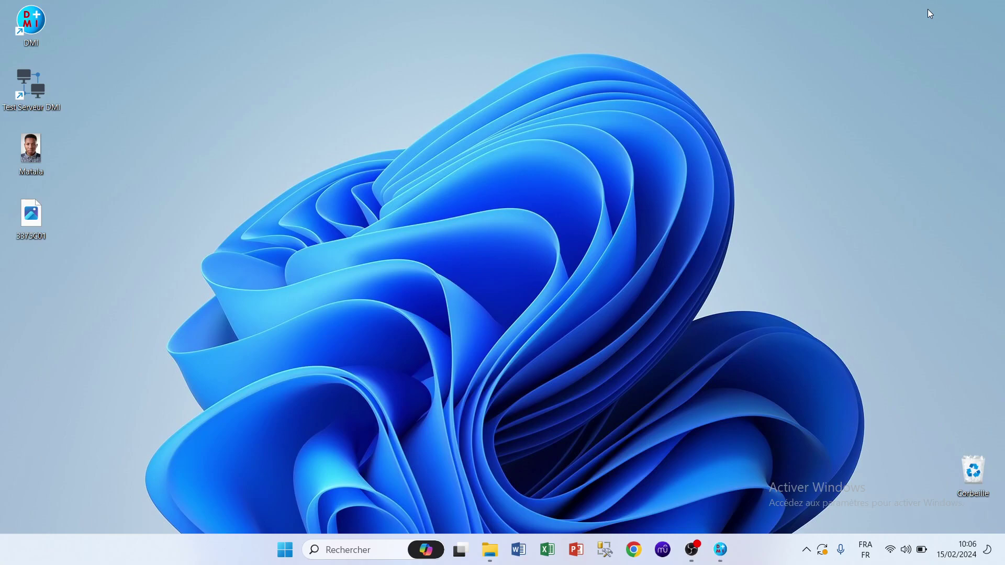
pyautogui.doubleClick(36, 158)
pyautogui.doubleClick(515, 228)
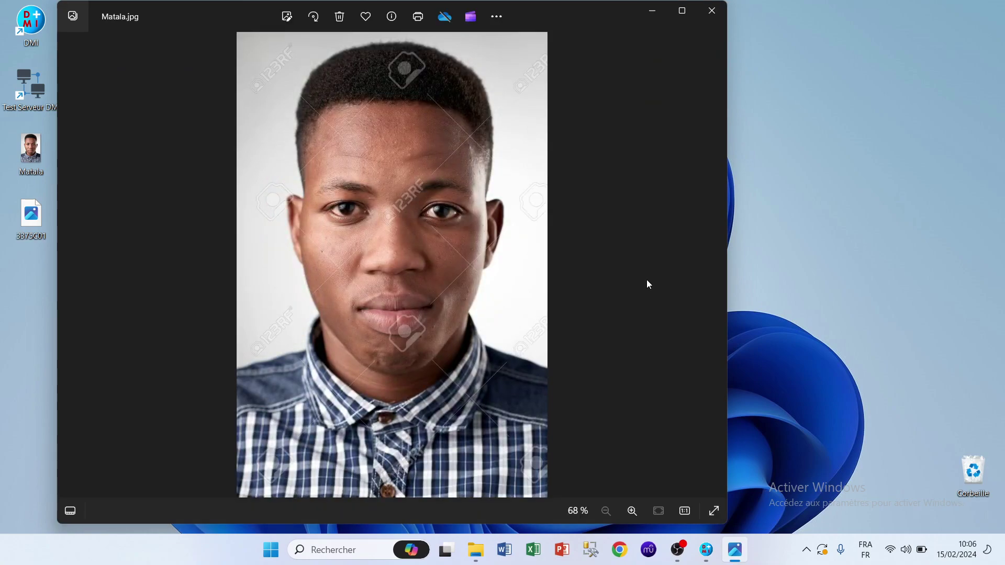
pyautogui.click(712, 10)
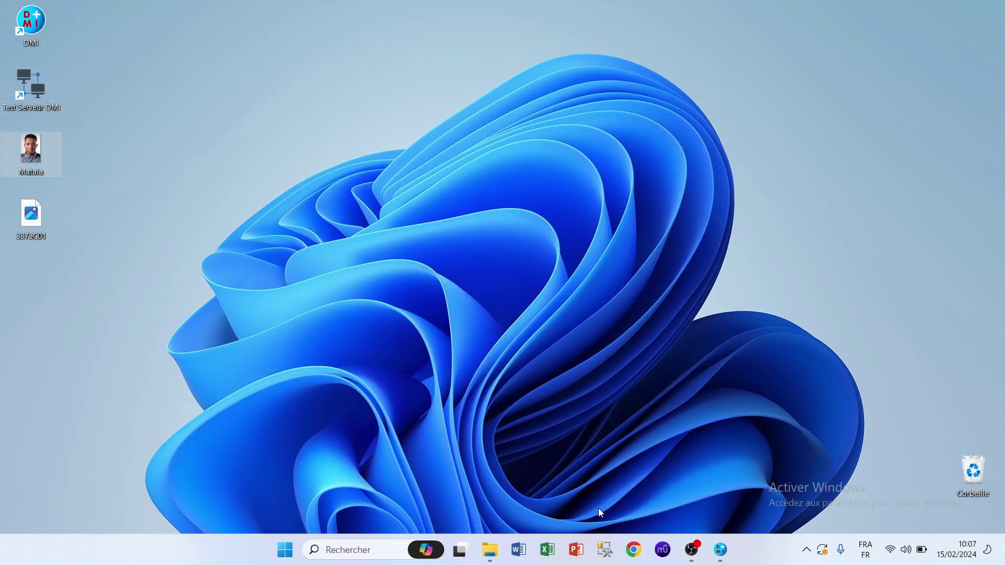
pyautogui.click(721, 550)
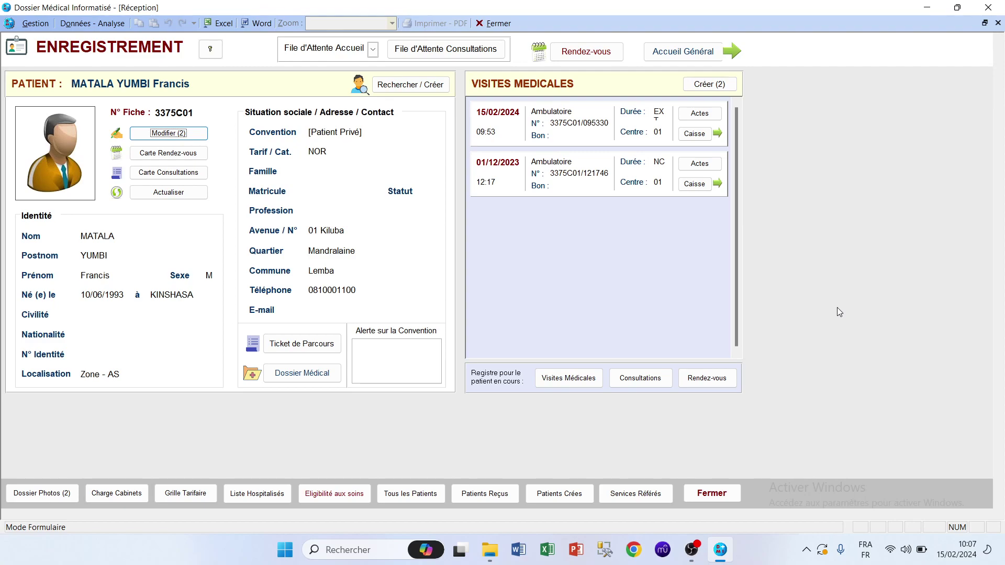
# Reopen the patient's photo in Photos to check it, then bring the DMI record back.
pyautogui.click(928, 8)
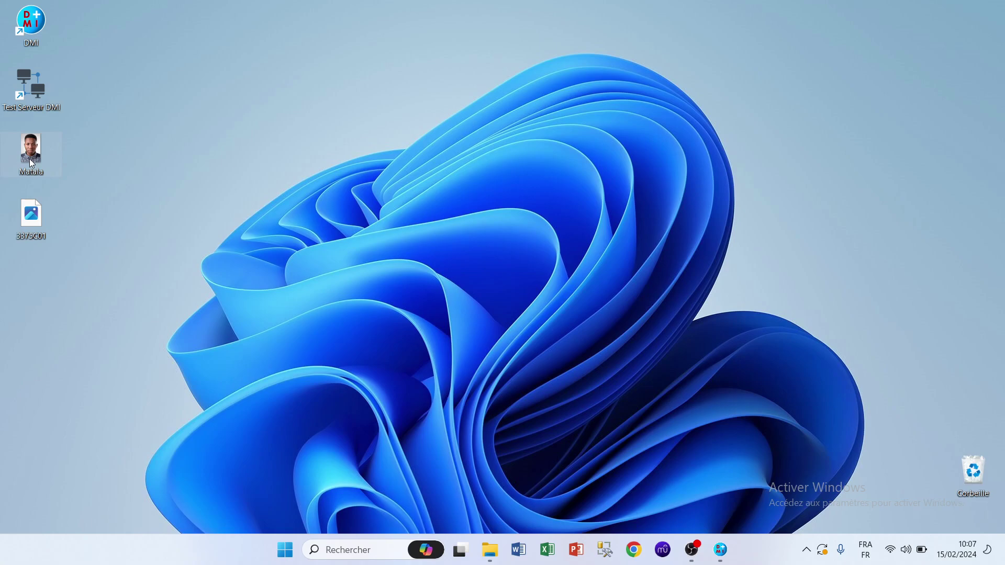
pyautogui.doubleClick(29, 158)
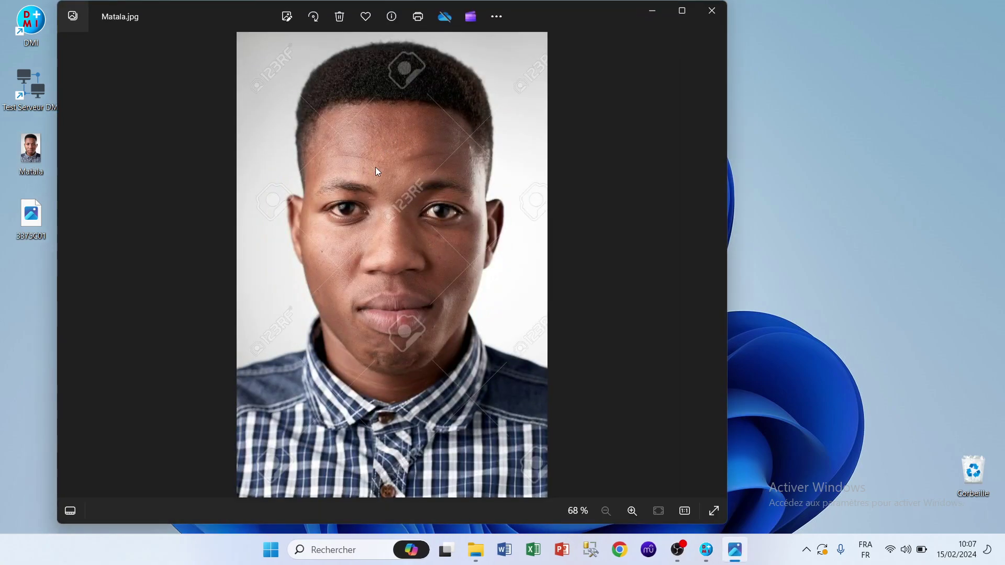
pyautogui.click(712, 9)
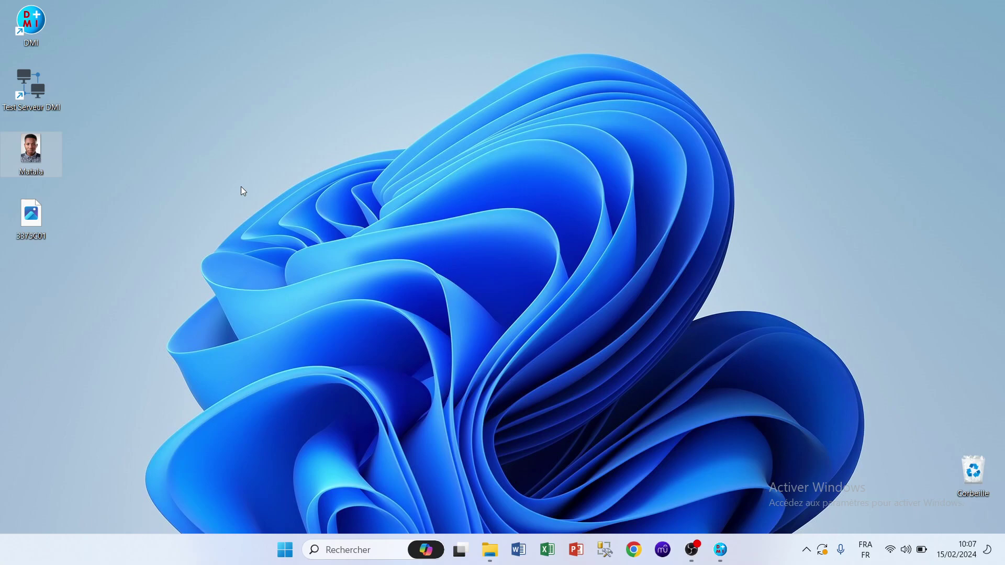
pyautogui.click(720, 550)
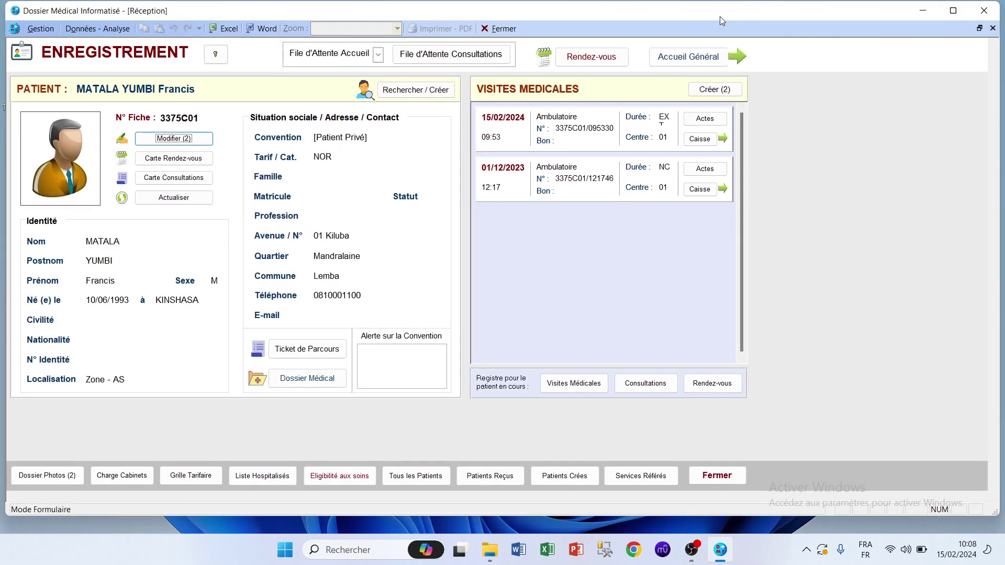
# Uncover the desktop icons and try opening the placeholder image, dismissing the missing-file message.
pyautogui.click(957, 6)
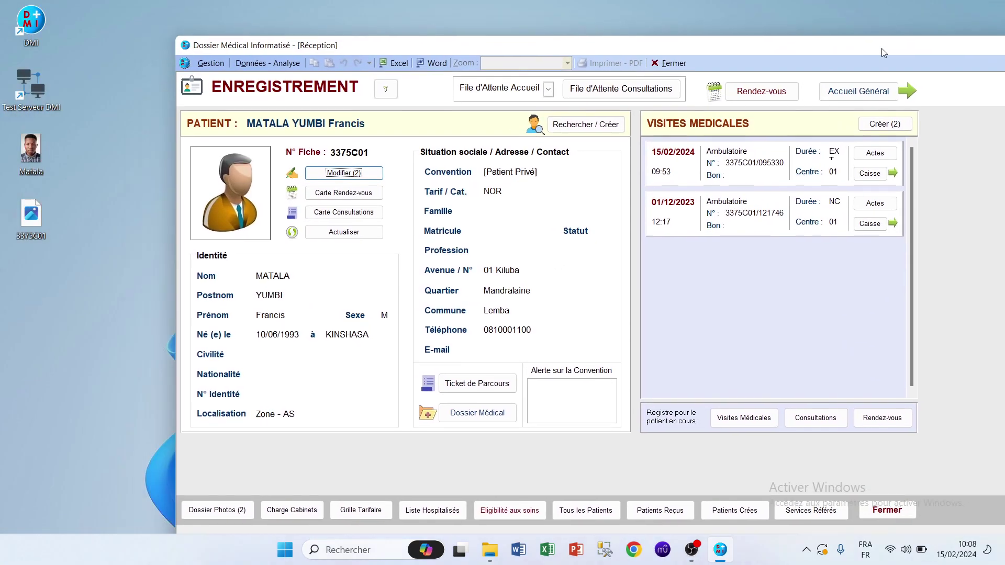
pyautogui.moveTo(871, 48); pyautogui.dragTo(945, 65)
pyautogui.rightClick(32, 158)
pyautogui.click(104, 171)
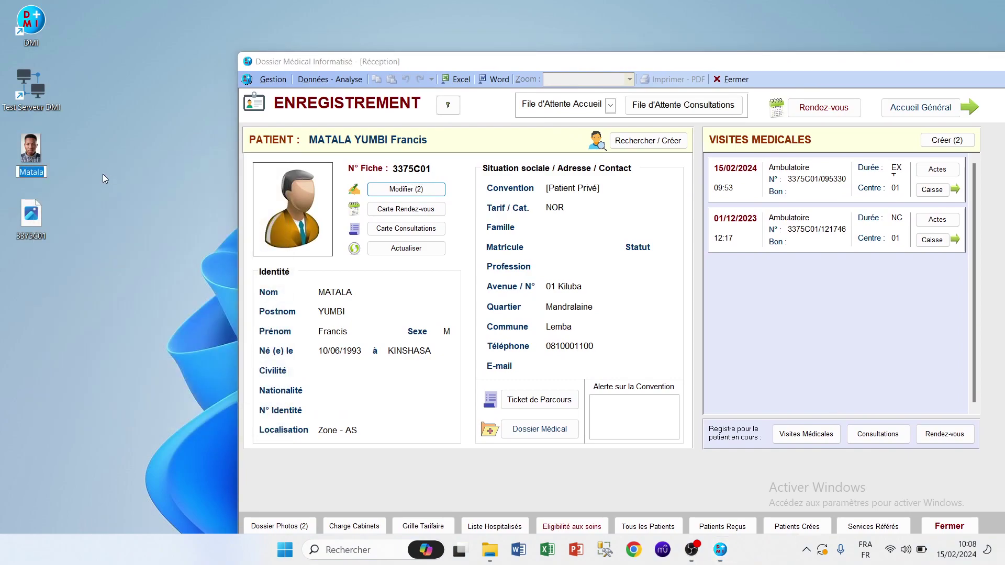
pyautogui.write('33')
pyautogui.press('Escape')
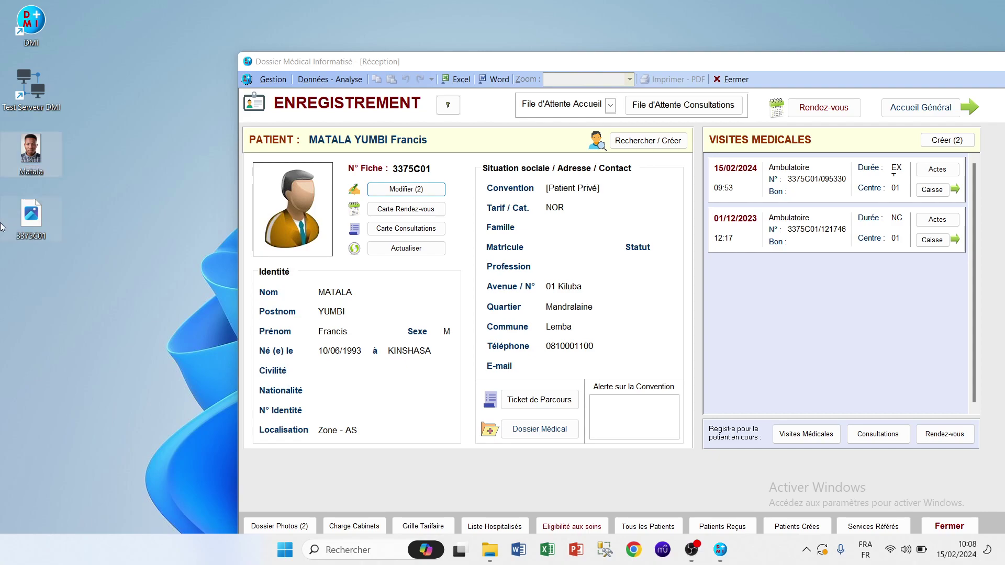
pyautogui.doubleClick(40, 225)
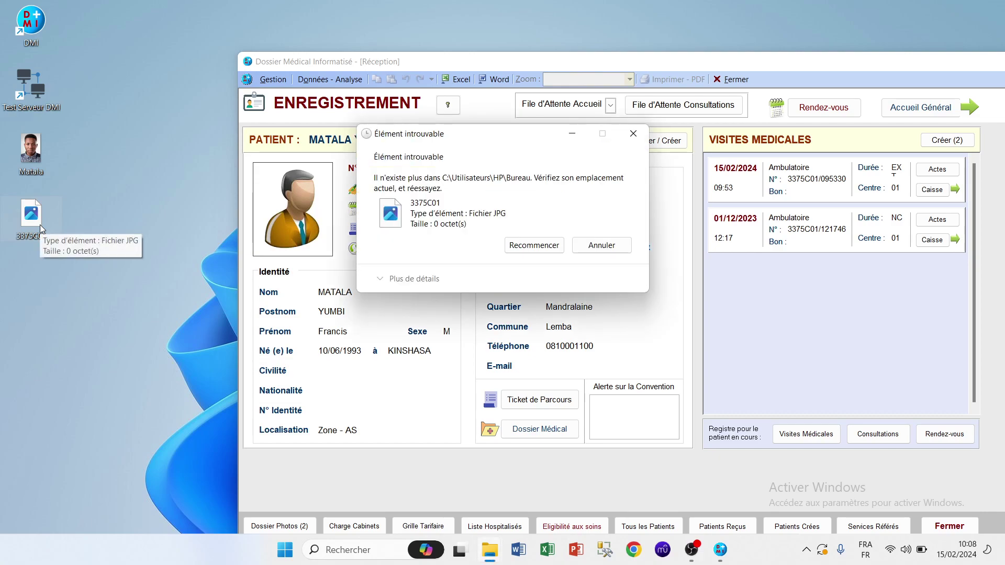
pyautogui.click(642, 140)
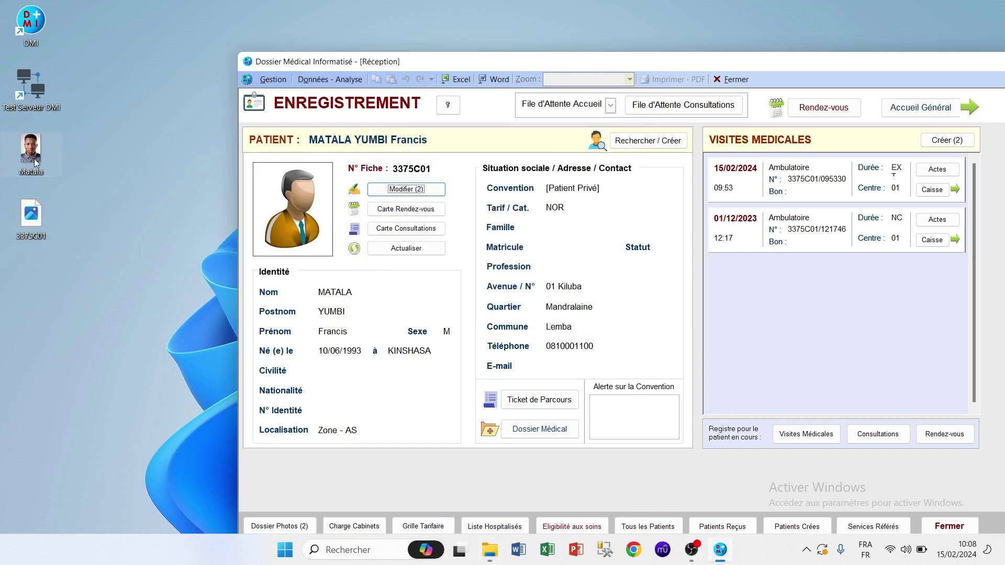
pyautogui.rightClick(32, 157)
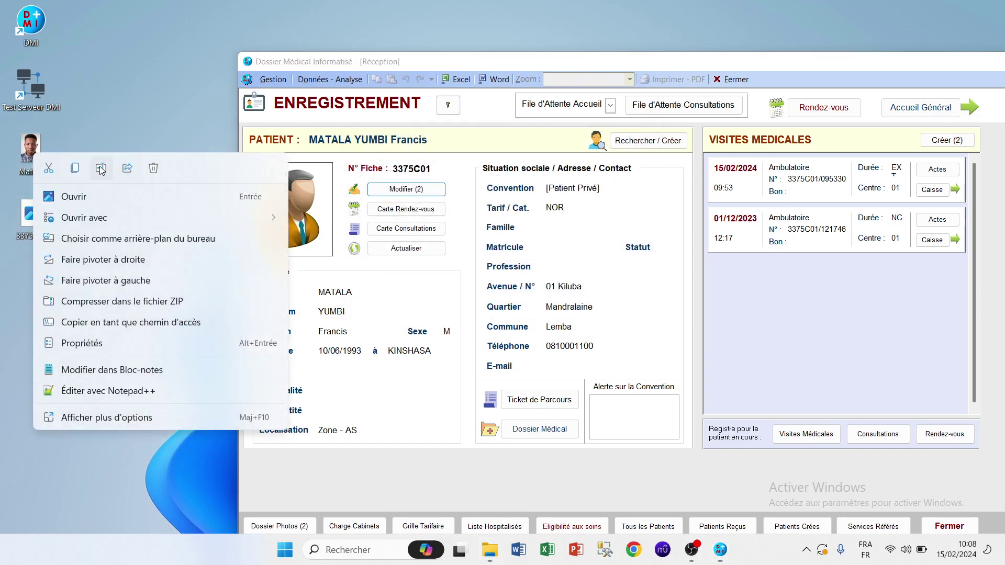
pyautogui.click(100, 165)
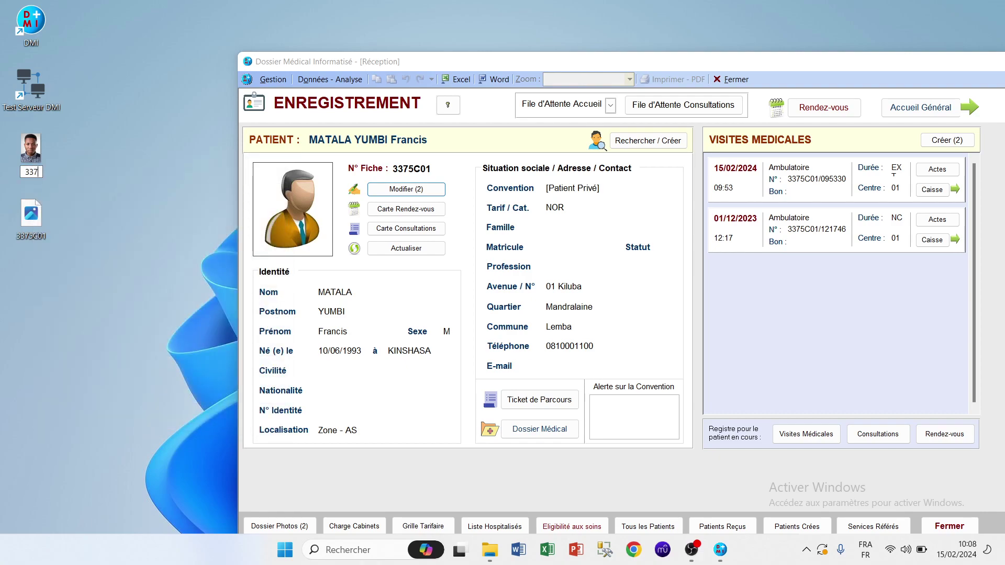
pyautogui.press('Return')
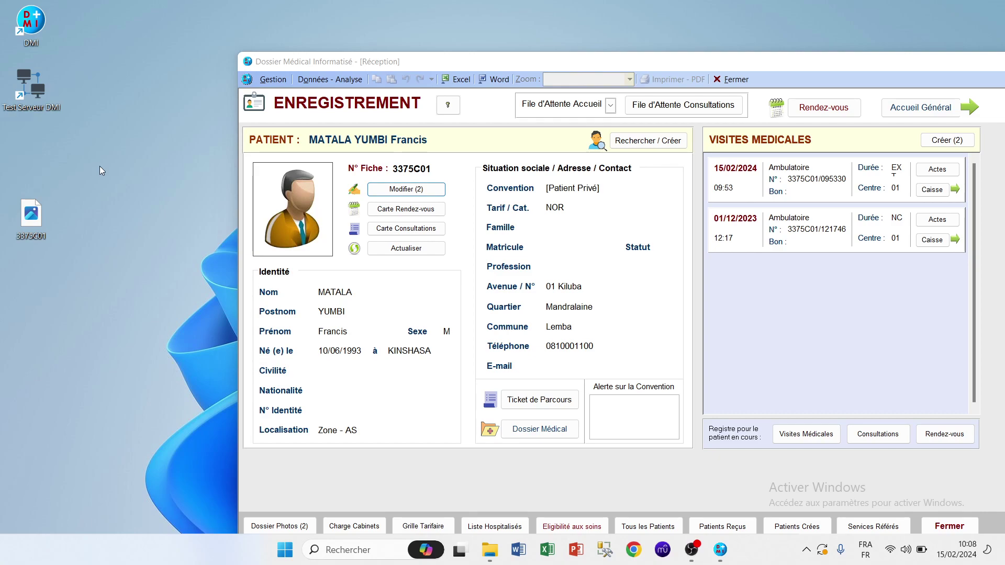
pyautogui.moveTo(427, 60); pyautogui.dragTo(210, 33)
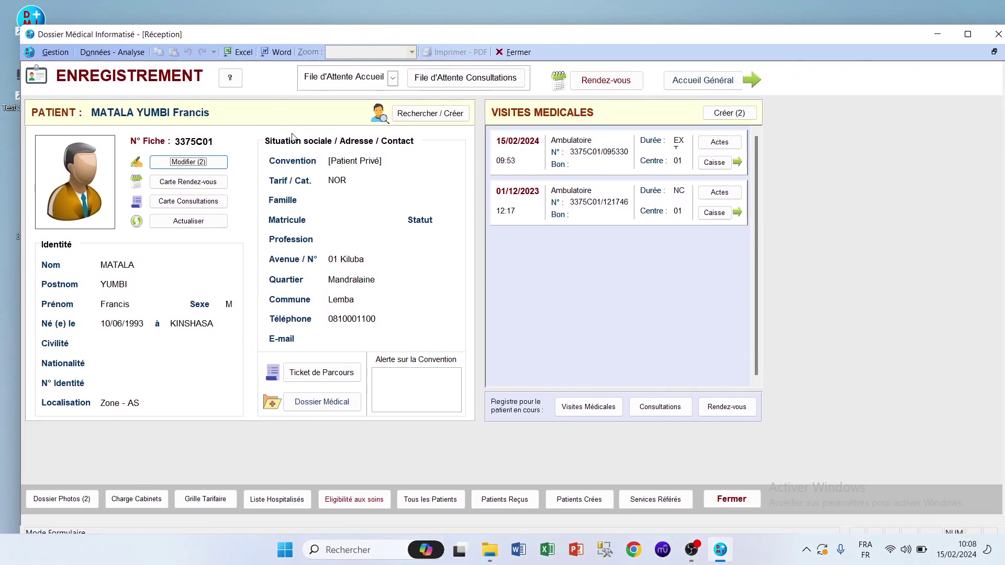
pyautogui.click(937, 37)
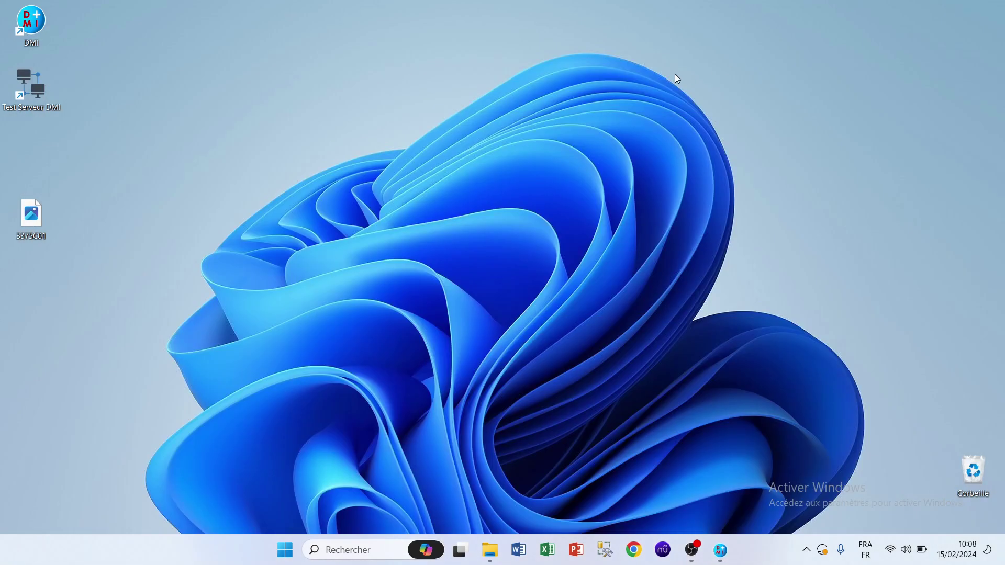
pyautogui.rightClick(710, 90)
pyautogui.moveTo(722, 105)
pyautogui.click(738, 71)
pyautogui.rightClick(750, 76)
pyautogui.click(788, 131)
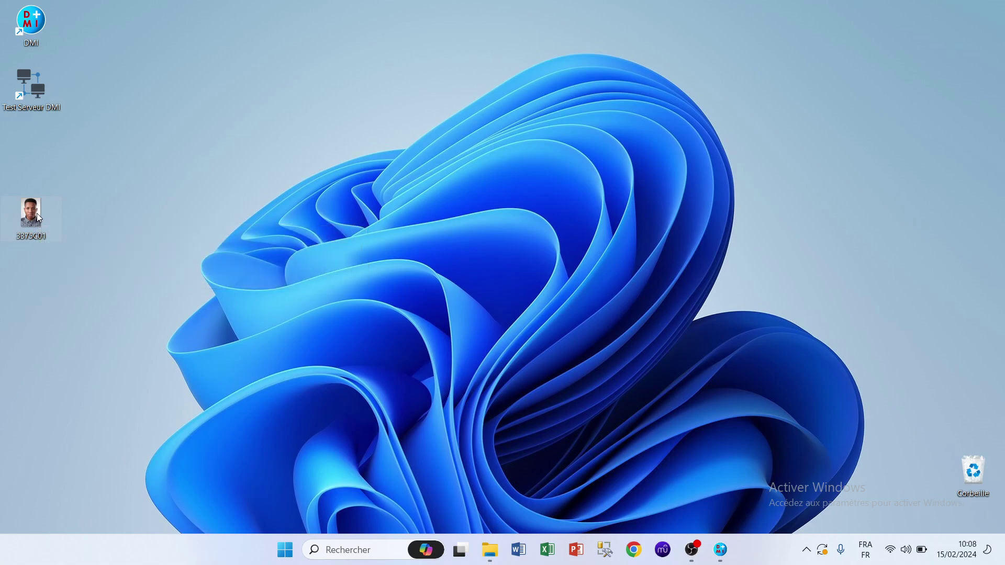
pyautogui.moveTo(39, 215)
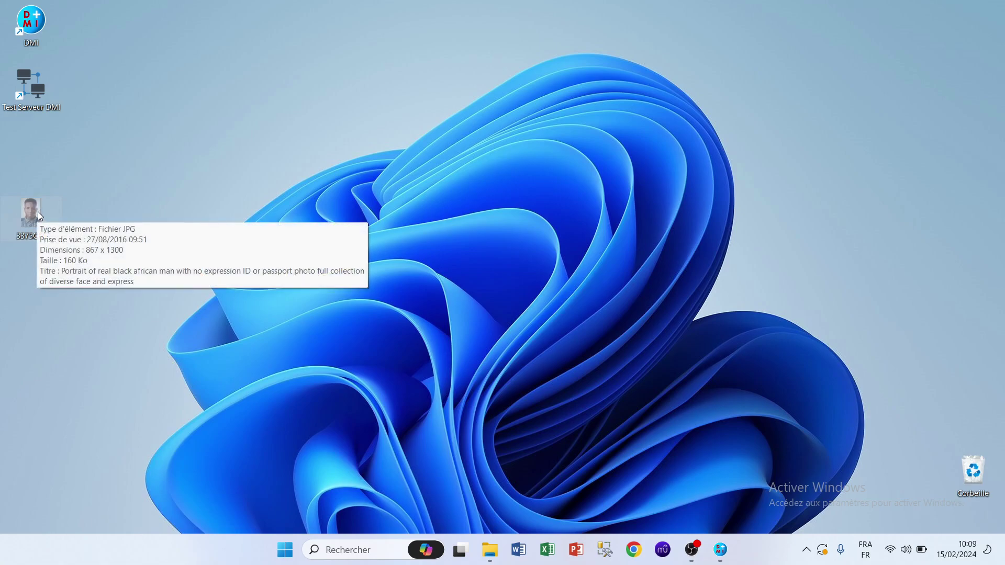
pyautogui.click(720, 550)
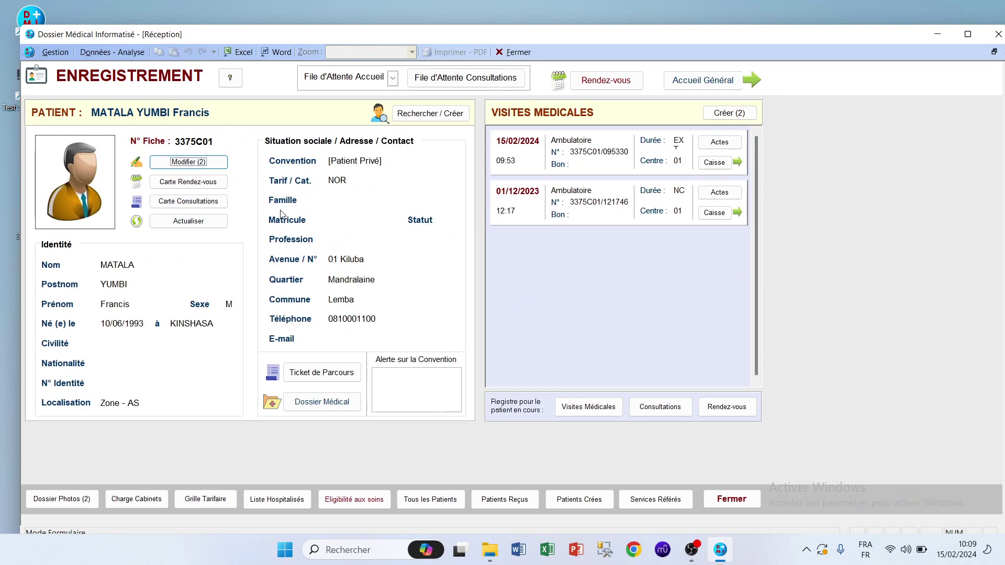
pyautogui.doubleClick(421, 34)
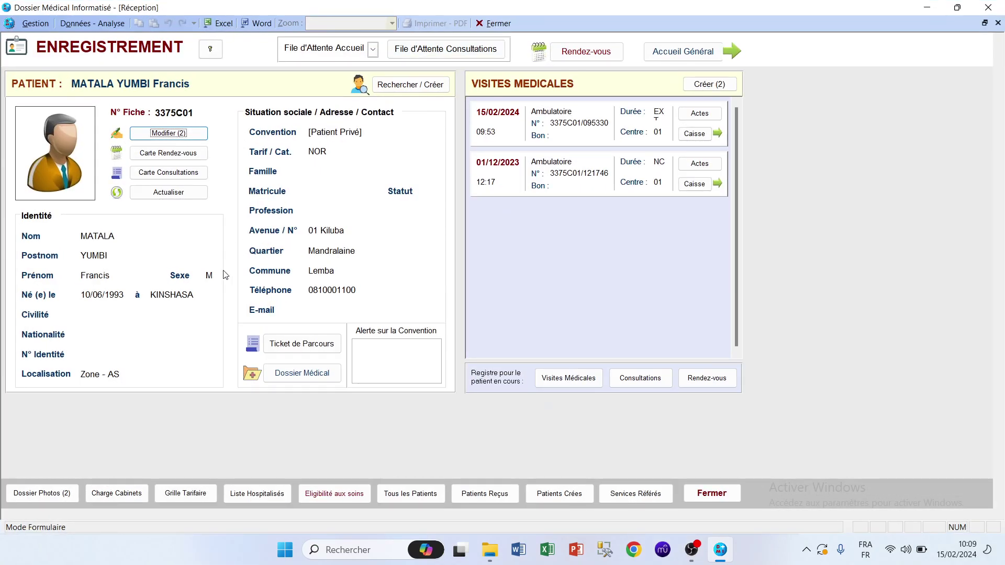
pyautogui.click(61, 502)
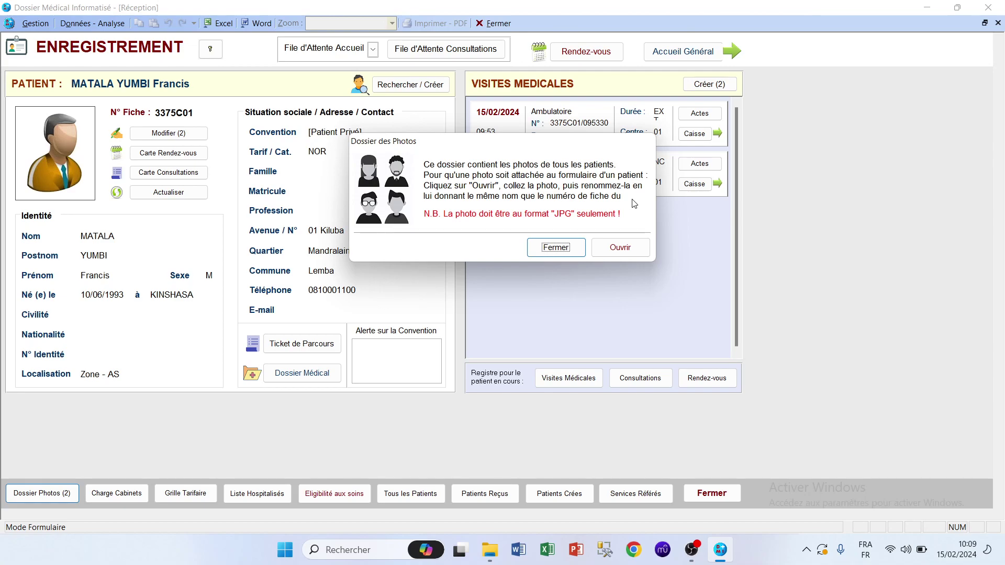
pyautogui.click(621, 247)
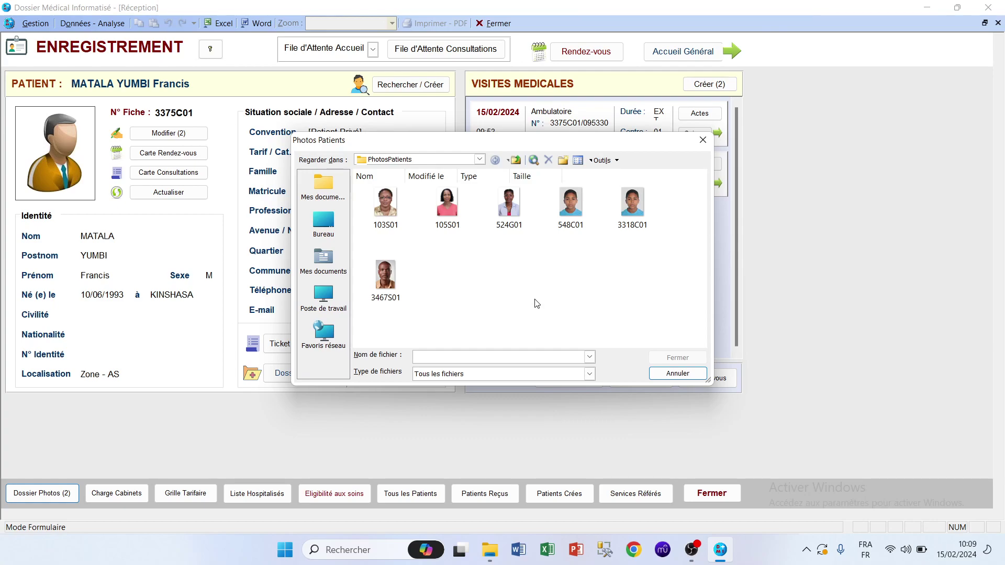
pyautogui.rightClick(488, 270)
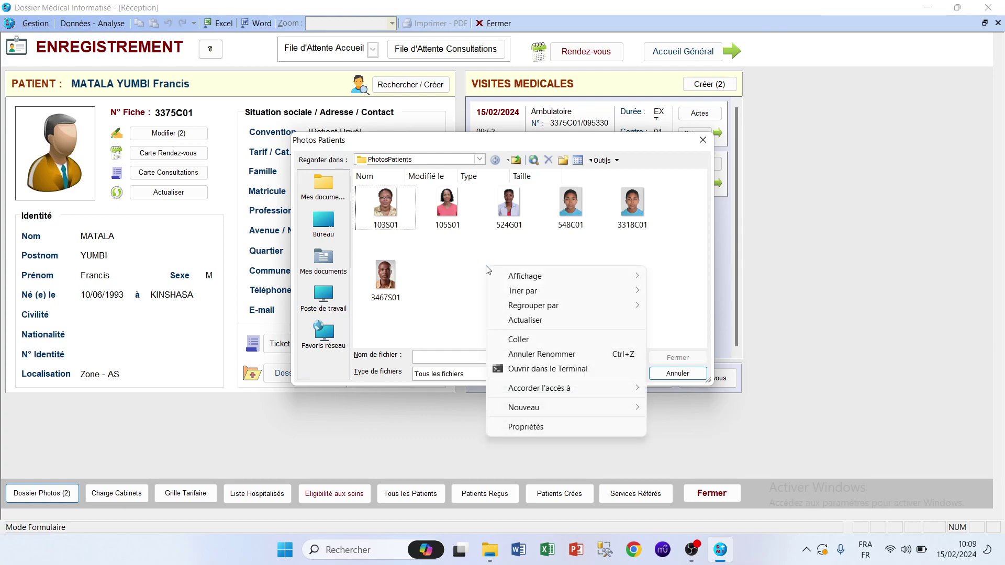
pyautogui.click(522, 339)
pyautogui.click(593, 302)
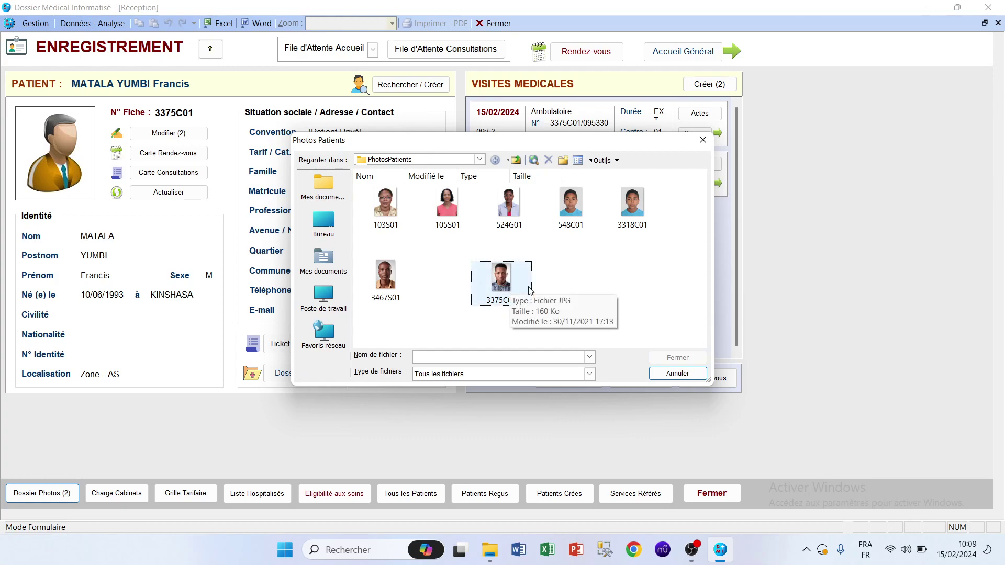
pyautogui.click(700, 147)
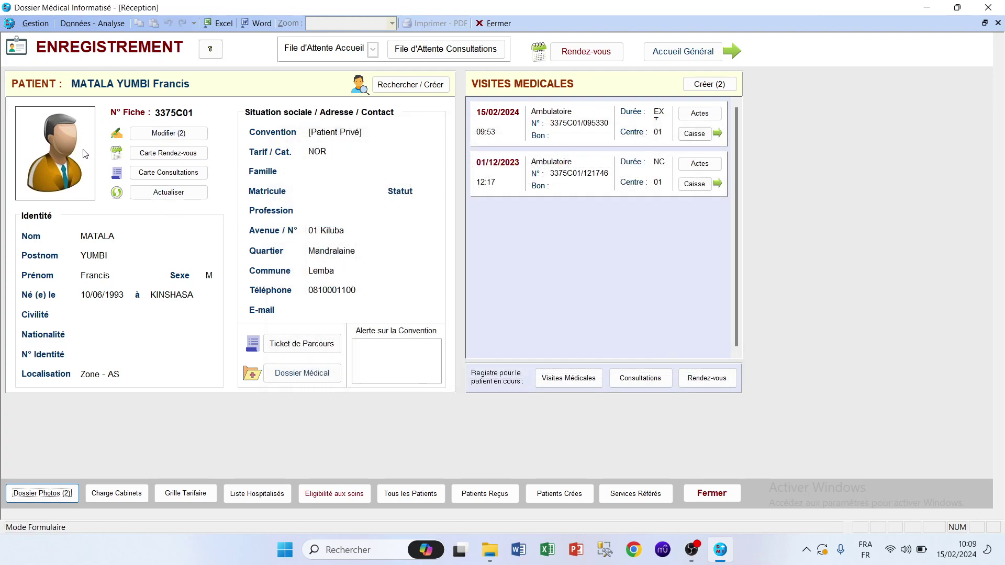
# Refresh the record to load the new photo, close the form and reopen Réception.
pyautogui.click(179, 195)
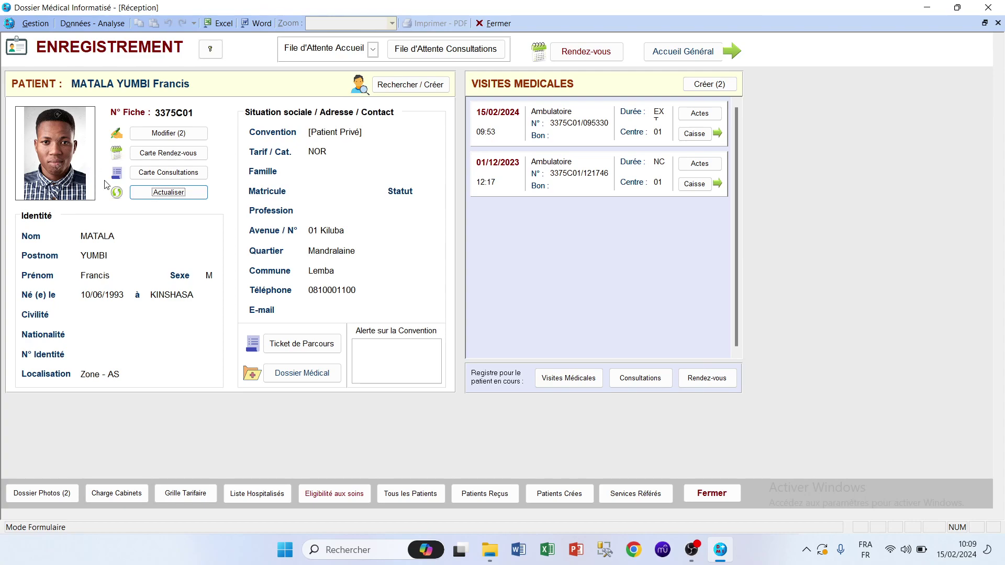
pyautogui.click(718, 495)
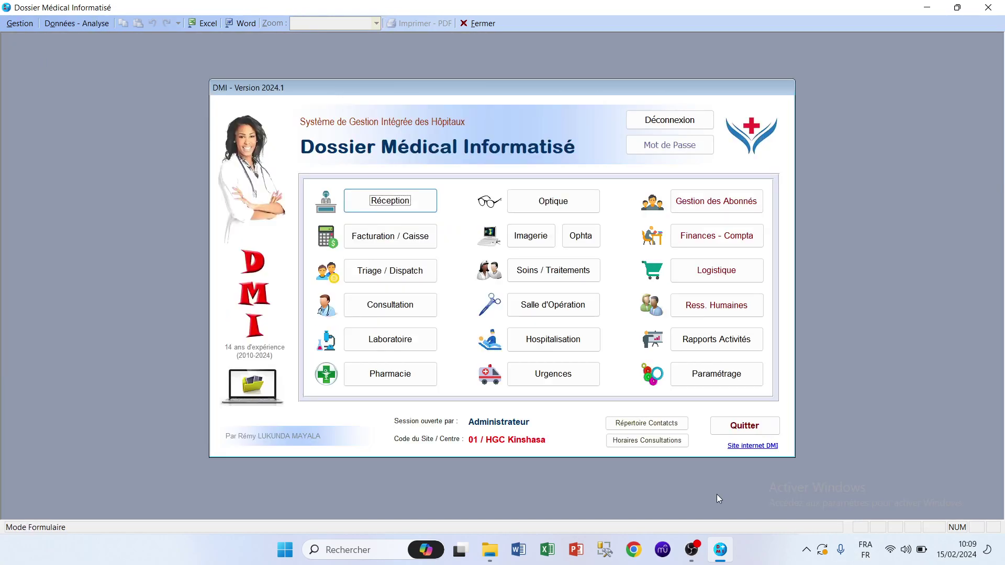
pyautogui.click(390, 203)
# Search by the patient's surname and display his record to confirm the ID photo.
pyautogui.click(398, 86)
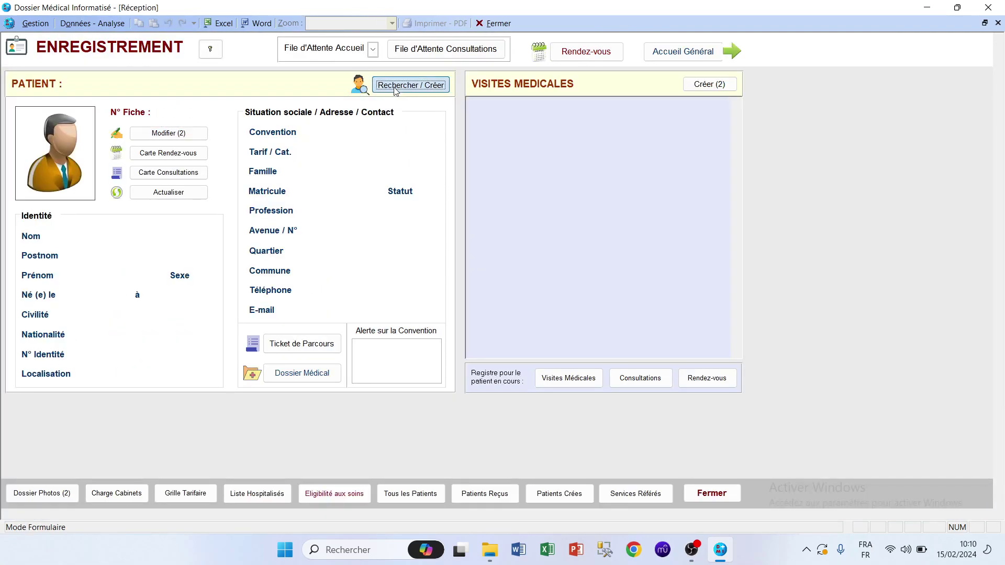
pyautogui.write('matala')
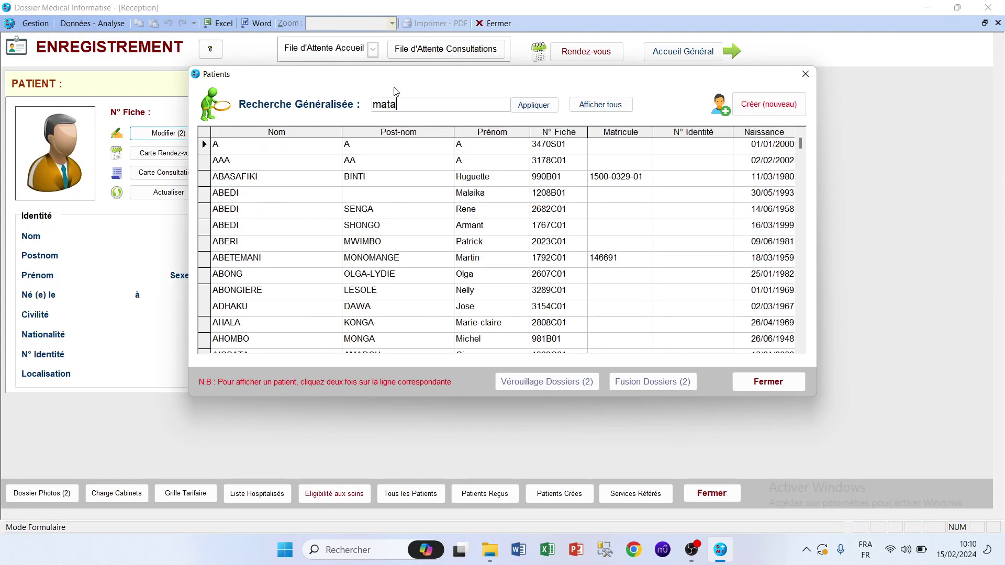
pyautogui.press('Return')
pyautogui.doubleClick(267, 146)
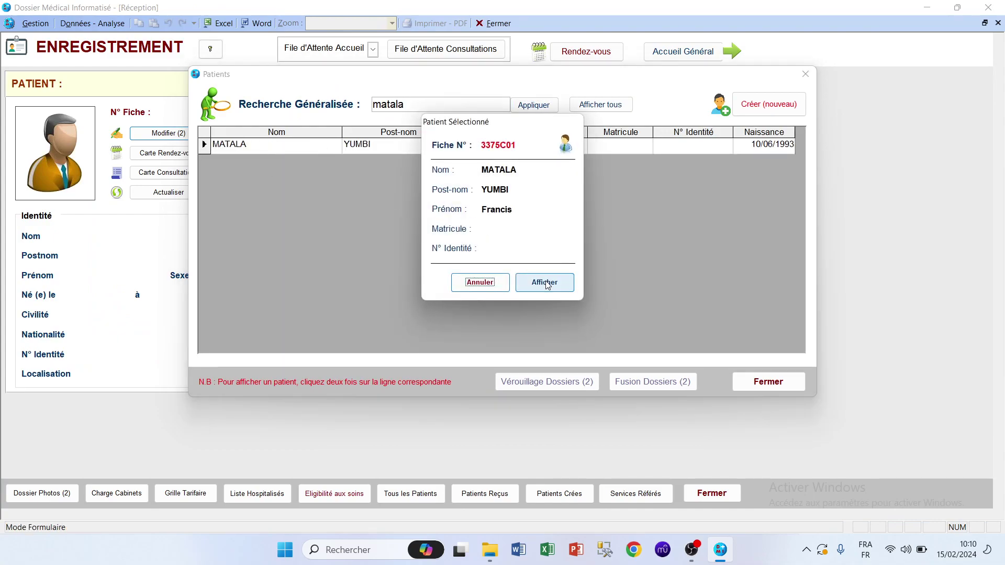
pyautogui.click(545, 281)
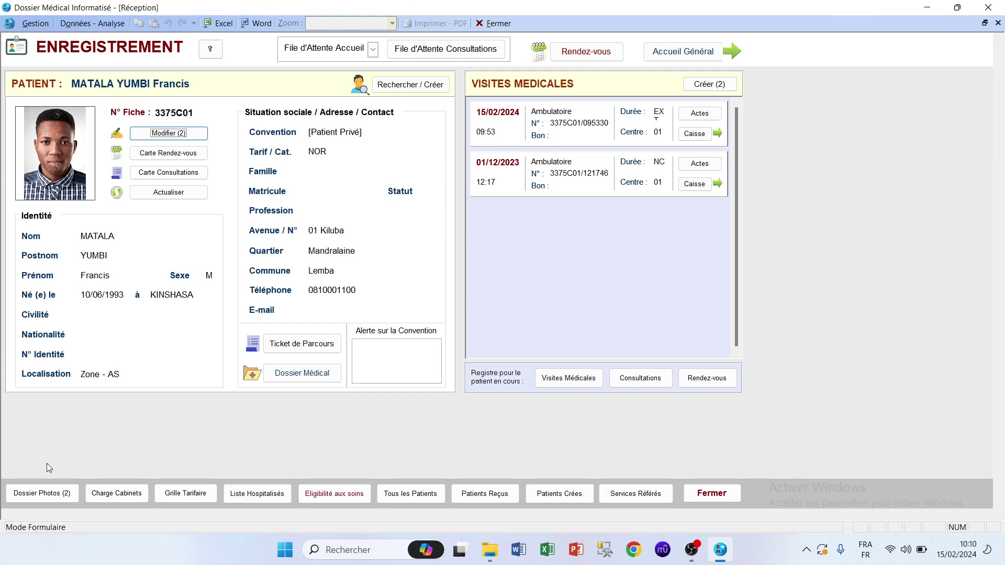
pyautogui.click(63, 497)
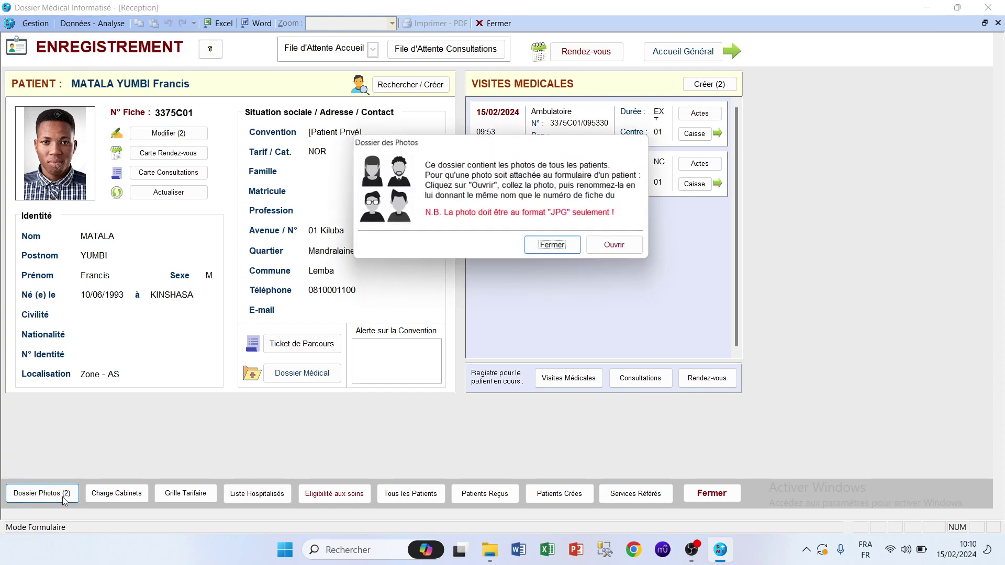
pyautogui.click(621, 247)
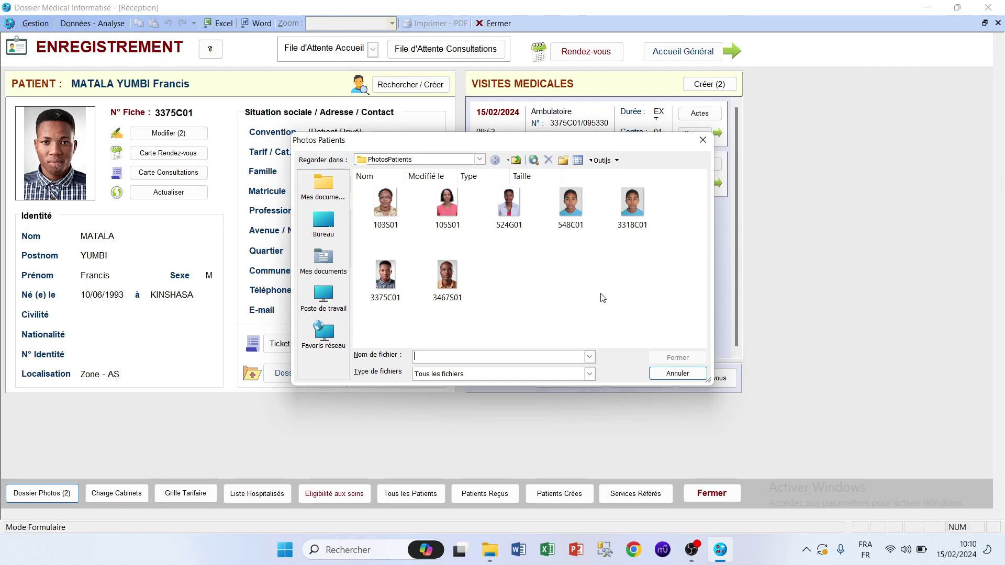
pyautogui.click(703, 140)
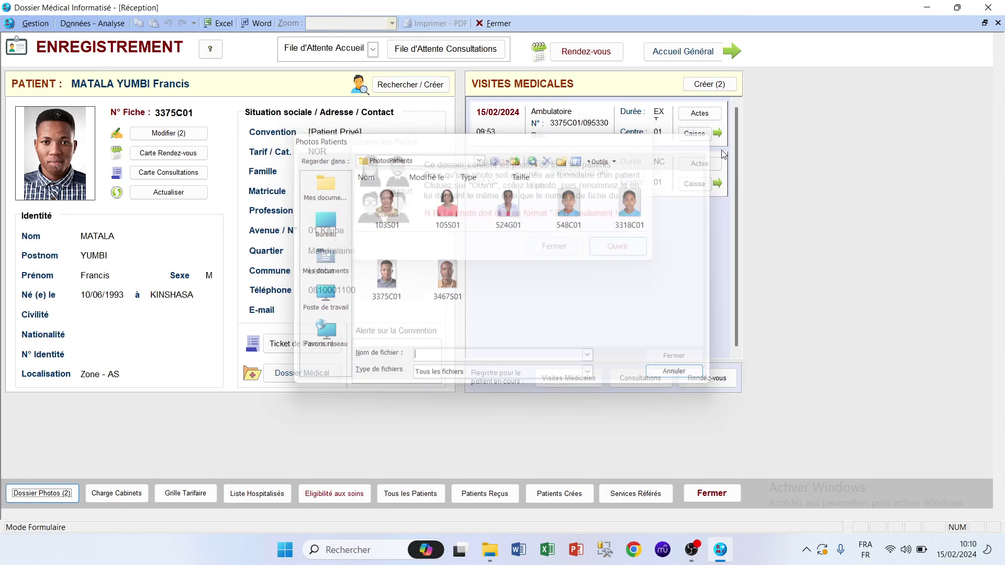